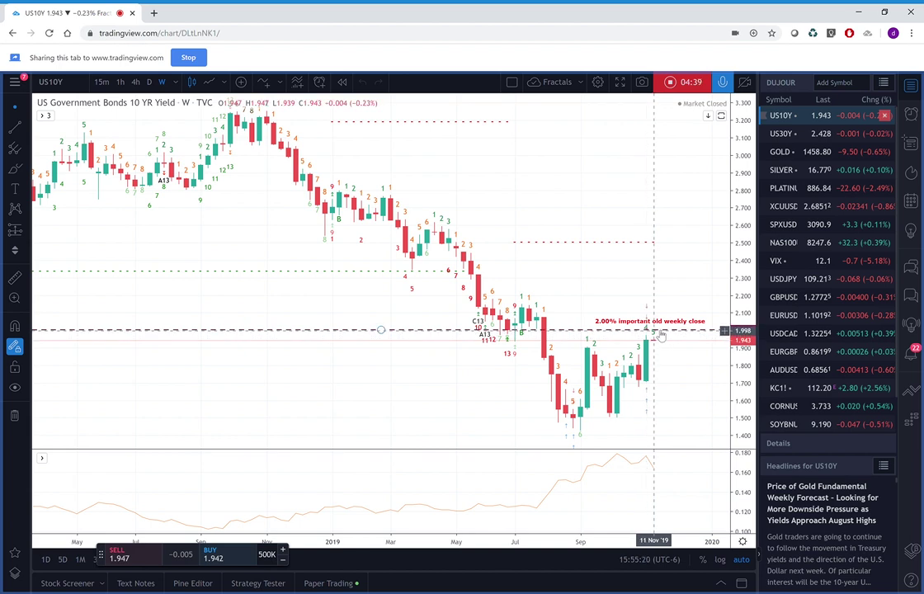
Step: Raise the dashed '2.00% important old weekly close' line on the weekly US10Y chart to 2.005
left_click_drag(655, 330, 662, 335)
left_click_drag(662, 335, 662, 333)
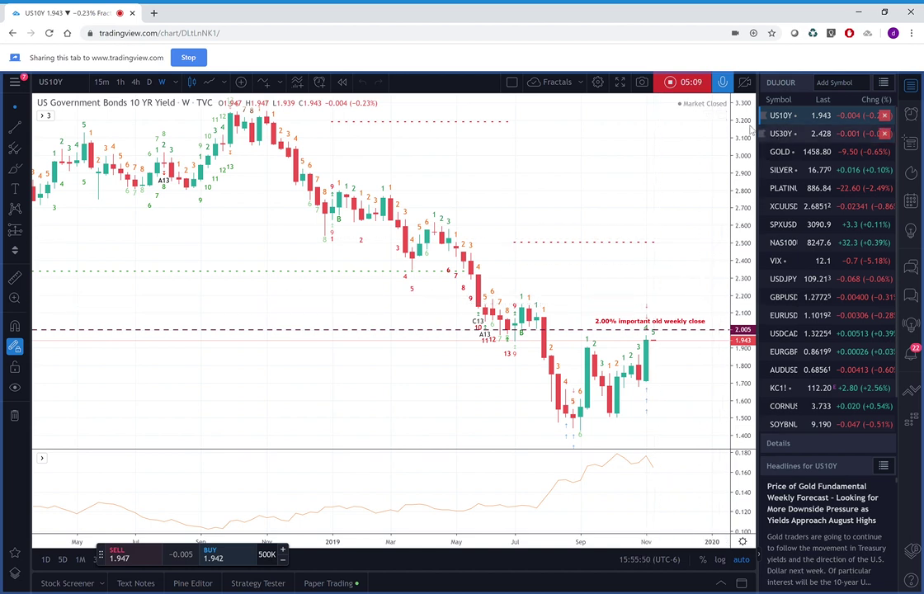
Step: View US10Y on daily candles, then load the US30Y chart from the watchlist
left_click(148, 83)
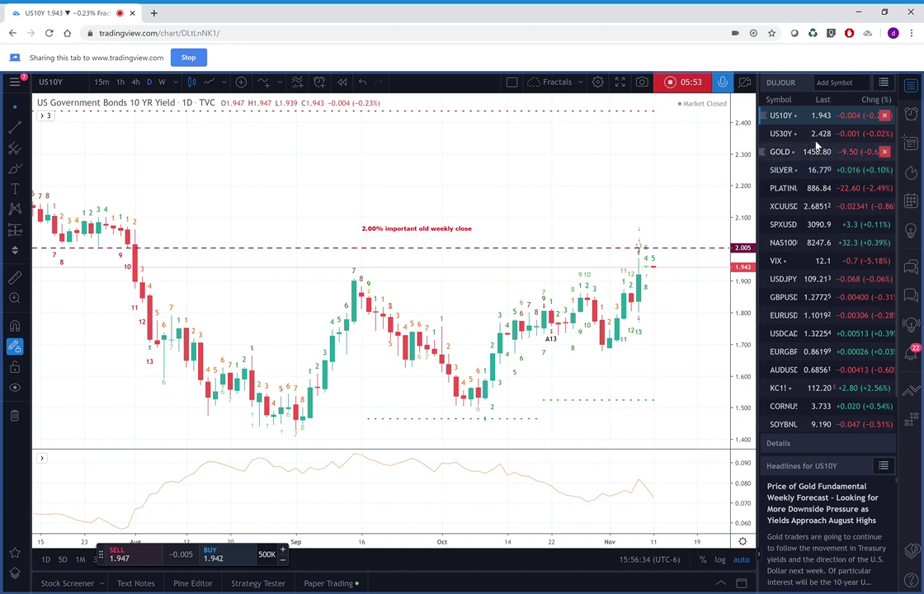
left_click(782, 134)
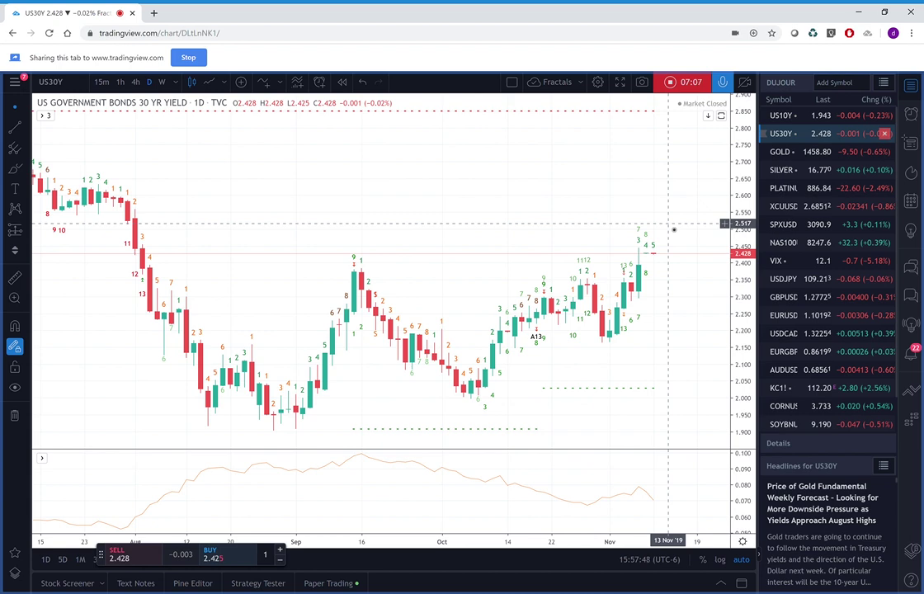
Step: Load the daily GOLD chart with its 1452.74–1479.83 green zone from the watchlist
left_click(776, 155)
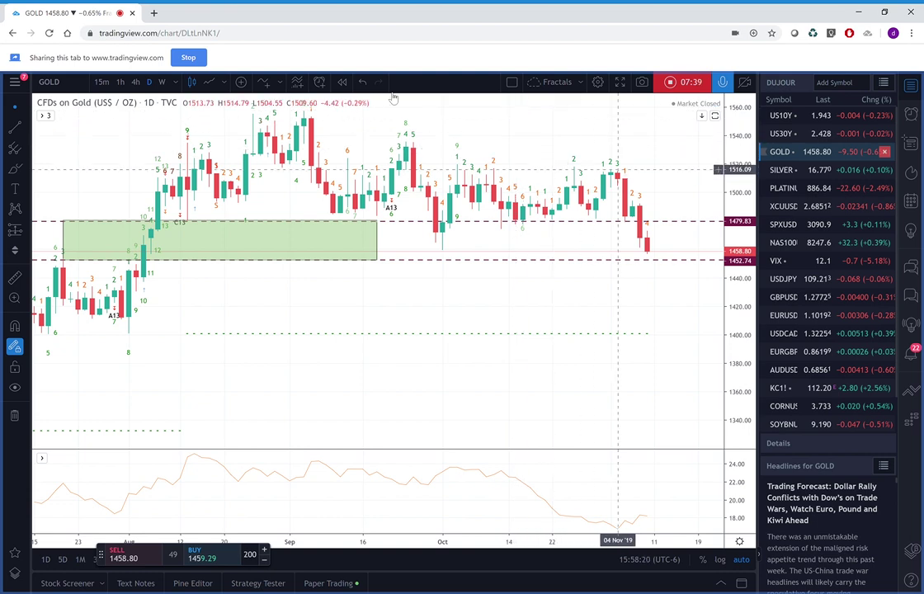
Step: Review Gold on weekly candles, then load the weekly SILVER chart
left_click(163, 86)
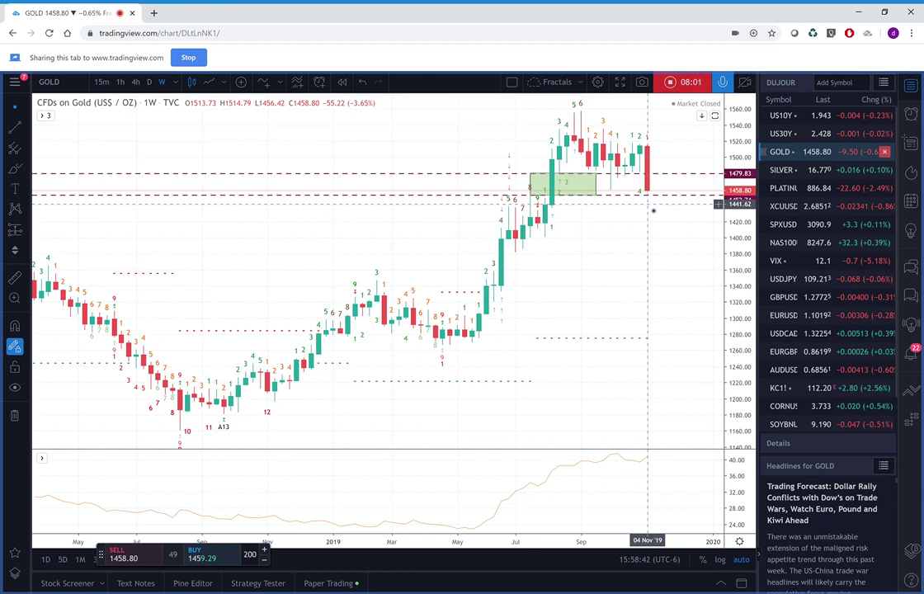
left_click(782, 170)
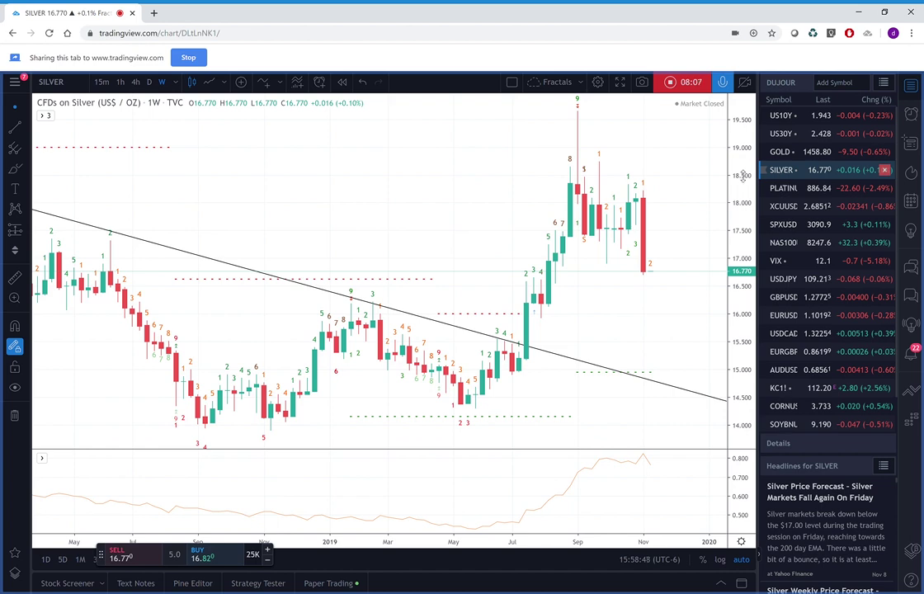
Step: Compress Silver's price scale, glance at PLATINUM, then load the weekly XCUUSD copper chart
left_click_drag(742, 220, 744, 246)
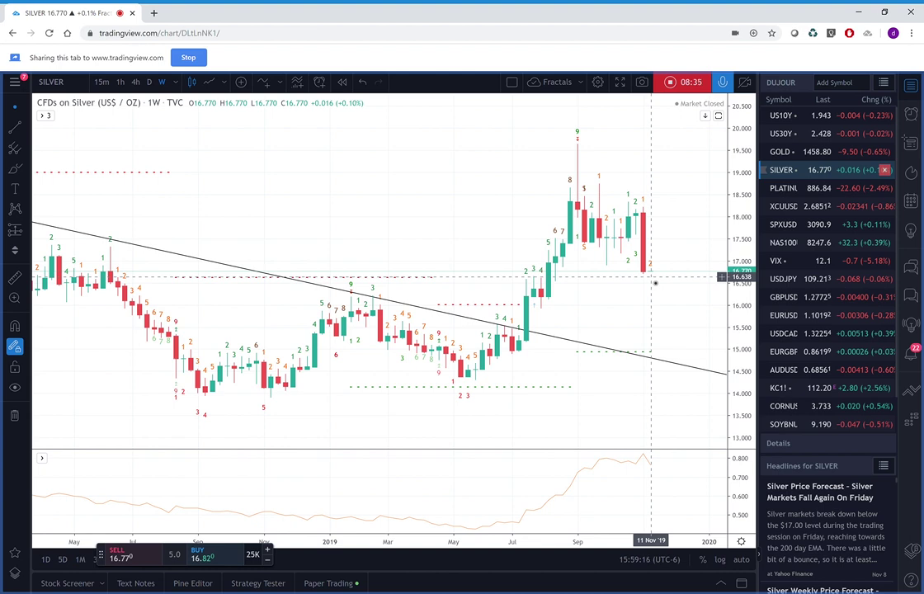
left_click(780, 190)
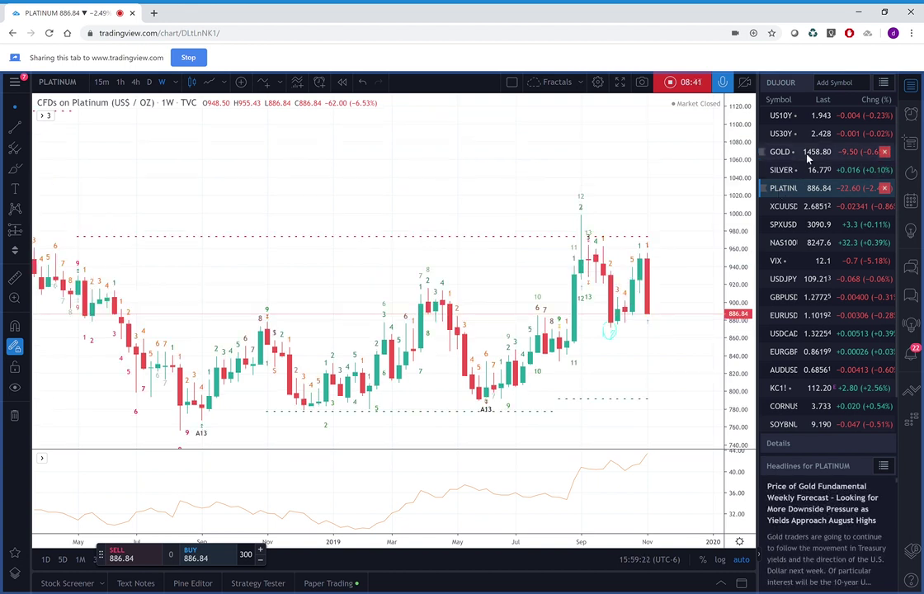
left_click(784, 211)
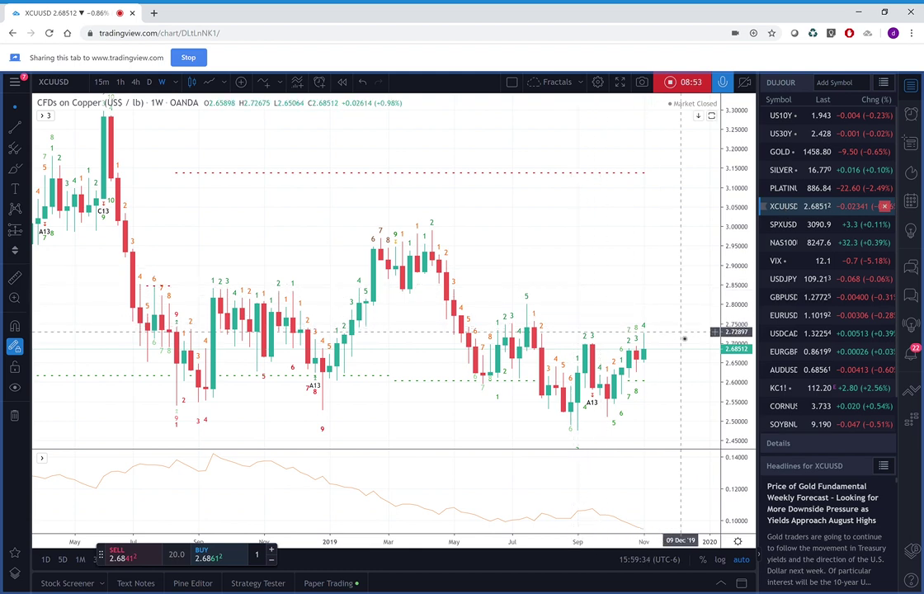
Step: Check Copper on daily then weekly candles, then load the weekly SPXUSD chart
left_click(149, 82)
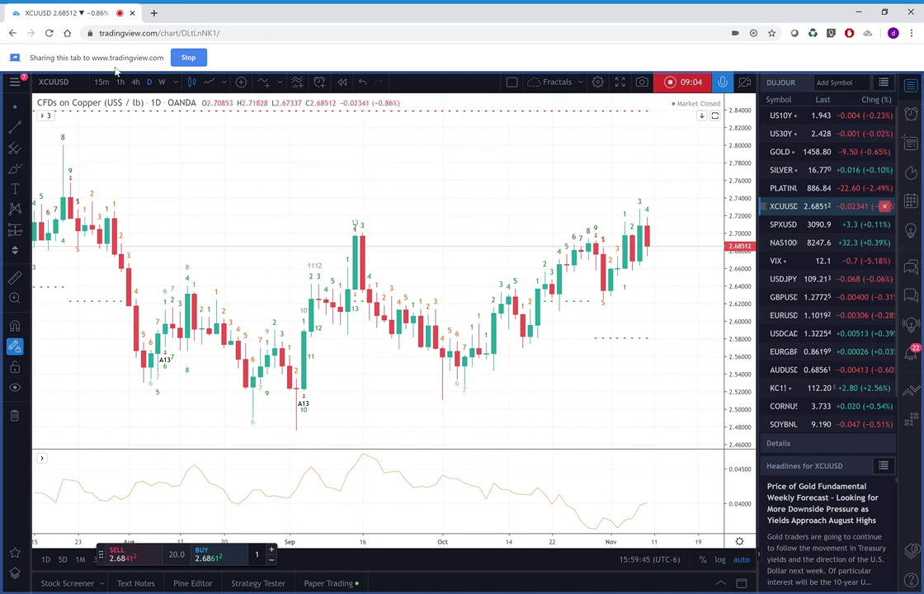
left_click(161, 81)
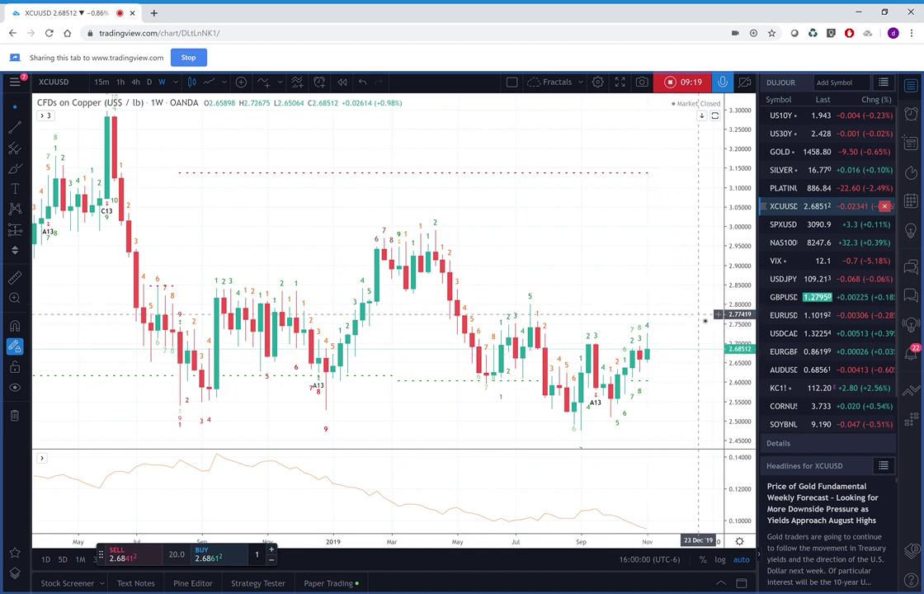
left_click(783, 230)
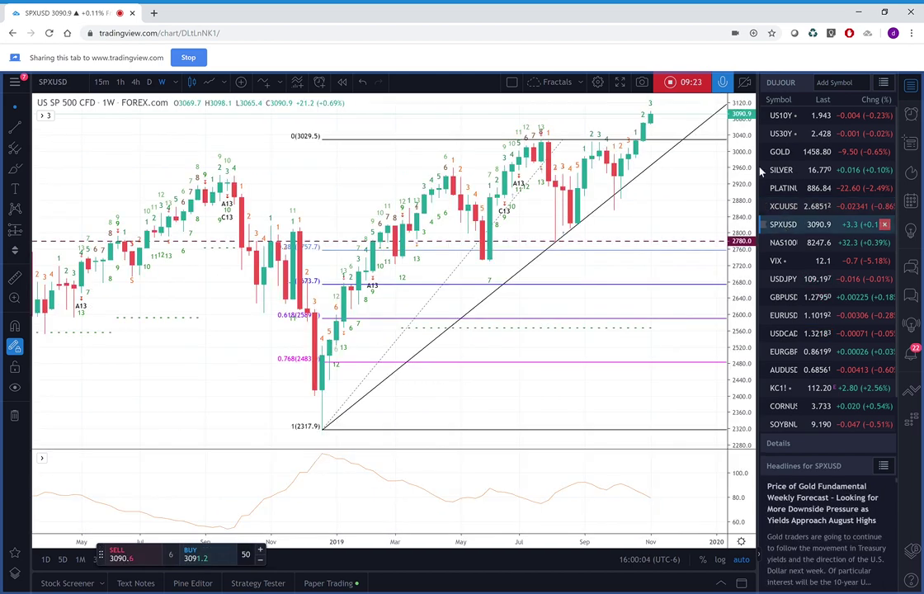
Step: Remove the Fibonacci retracement from SPXUSD and rescale the price axis to roughly 2200–3200
left_click_drag(743, 162, 743, 175)
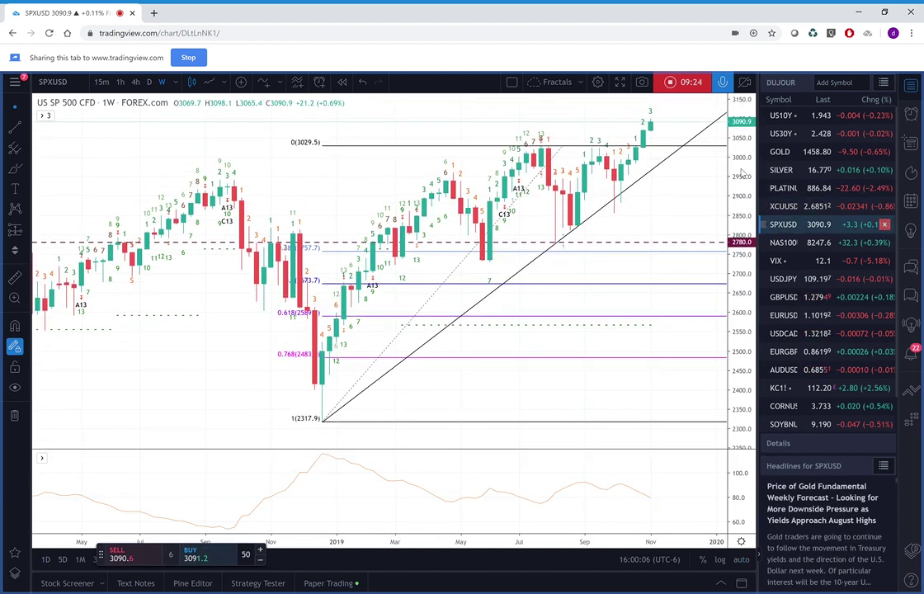
left_click(698, 143)
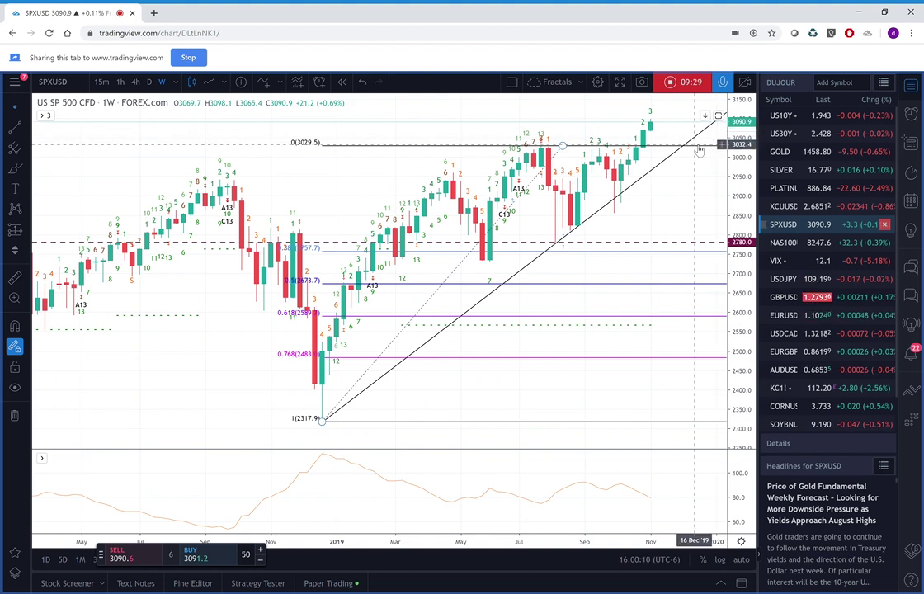
right_click(699, 149)
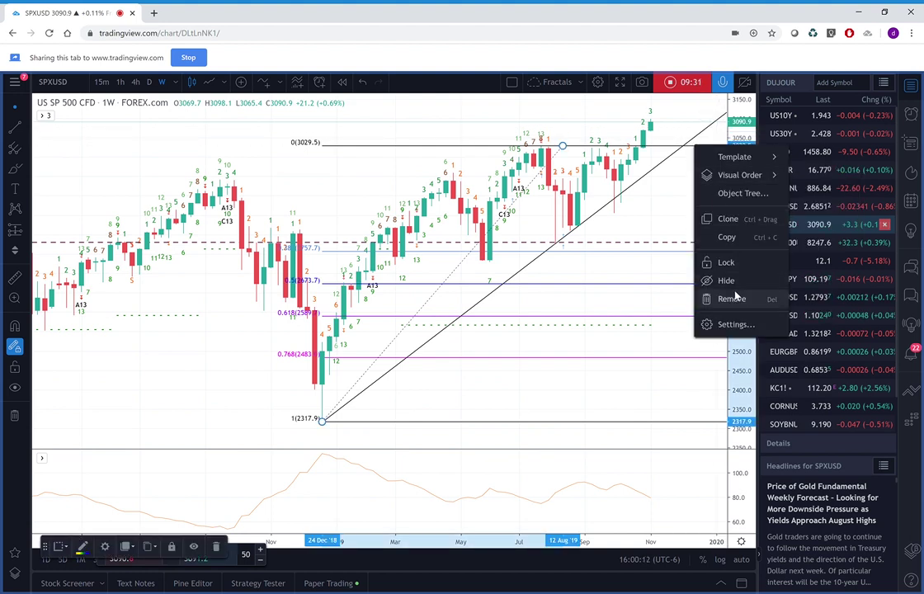
left_click(715, 302)
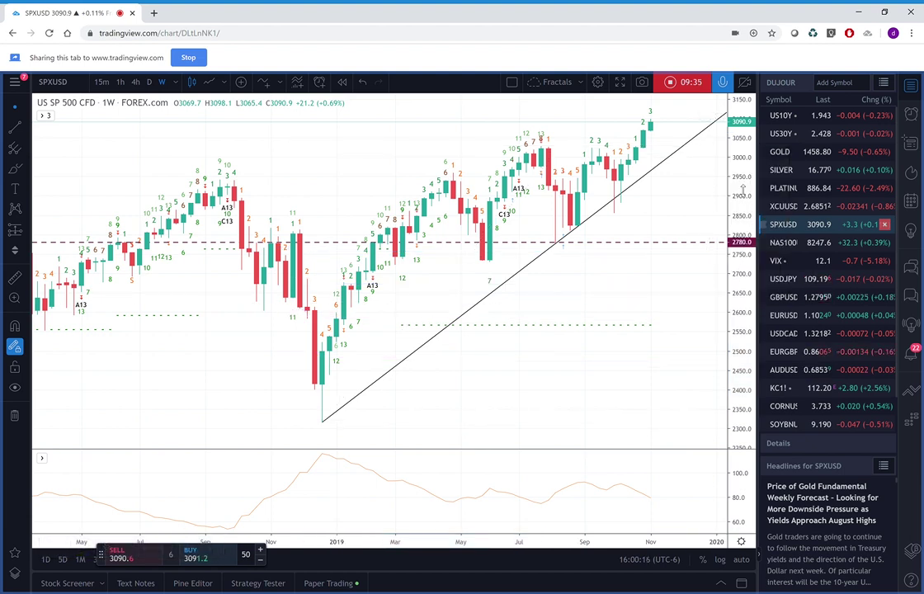
double_click(740, 230)
left_click_drag(740, 229, 741, 247)
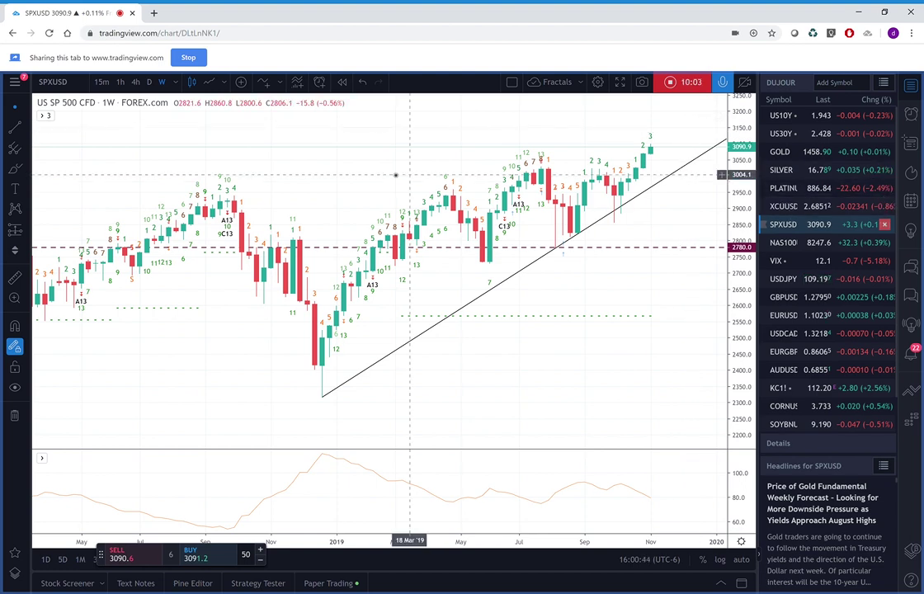
Step: Show SPXUSD on daily candles, reset the chart, and rescale price and time axes
left_click(149, 82)
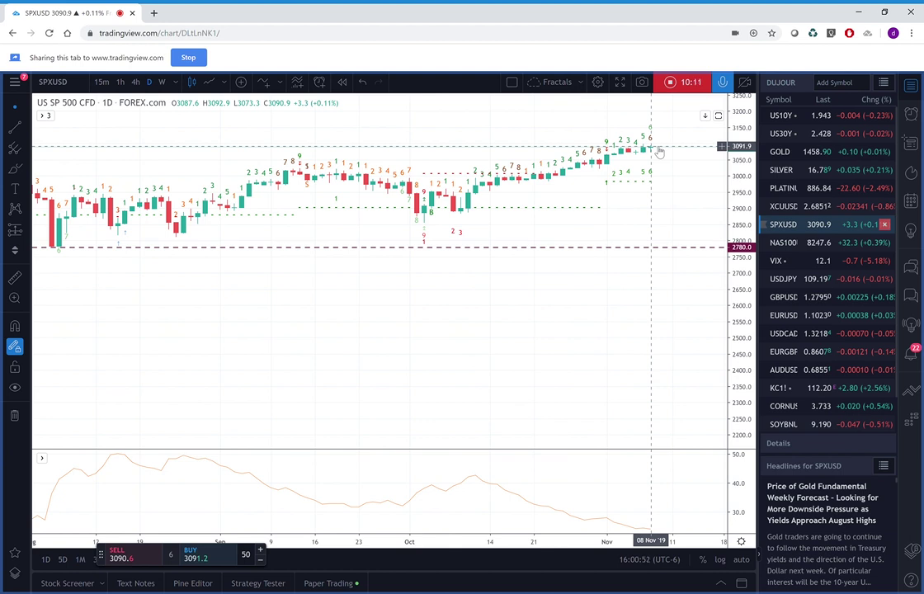
mouse_move(753, 221)
left_mouse_down()
mouse_move(752, 233)
mouse_move(752, 220)
left_mouse_up()
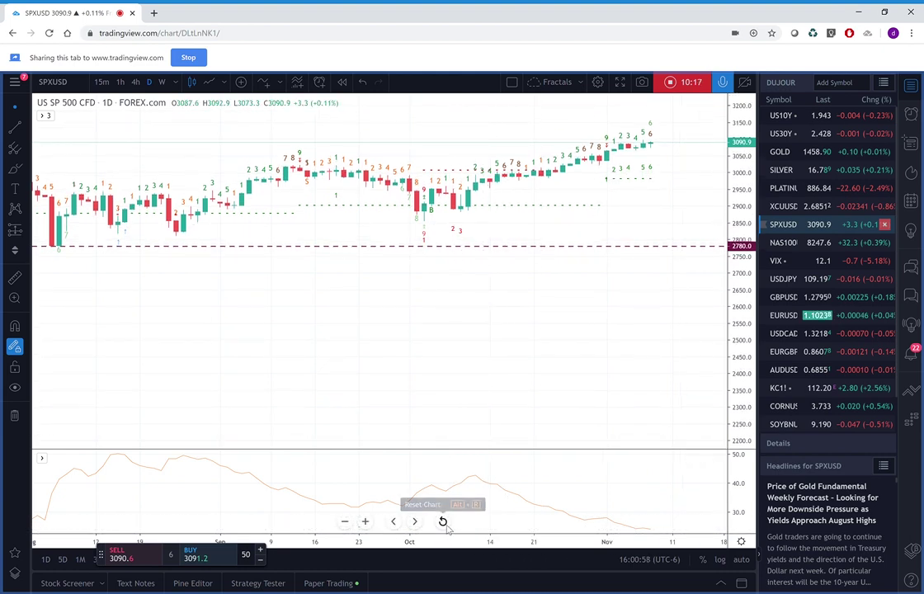
left_click(443, 523)
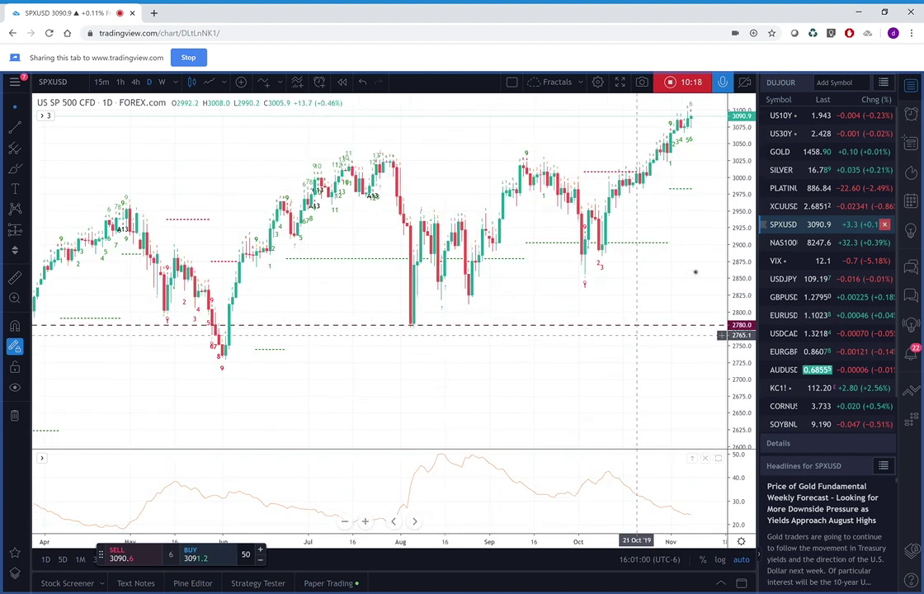
mouse_move(745, 267)
left_mouse_down()
mouse_move(745, 278)
mouse_move(745, 268)
left_mouse_up()
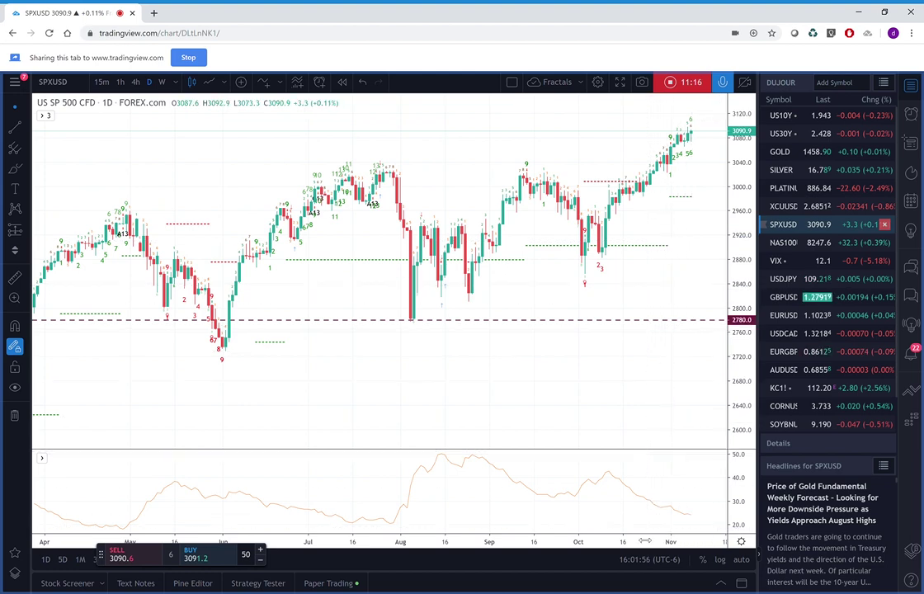
scroll(541, 546, "up", 5)
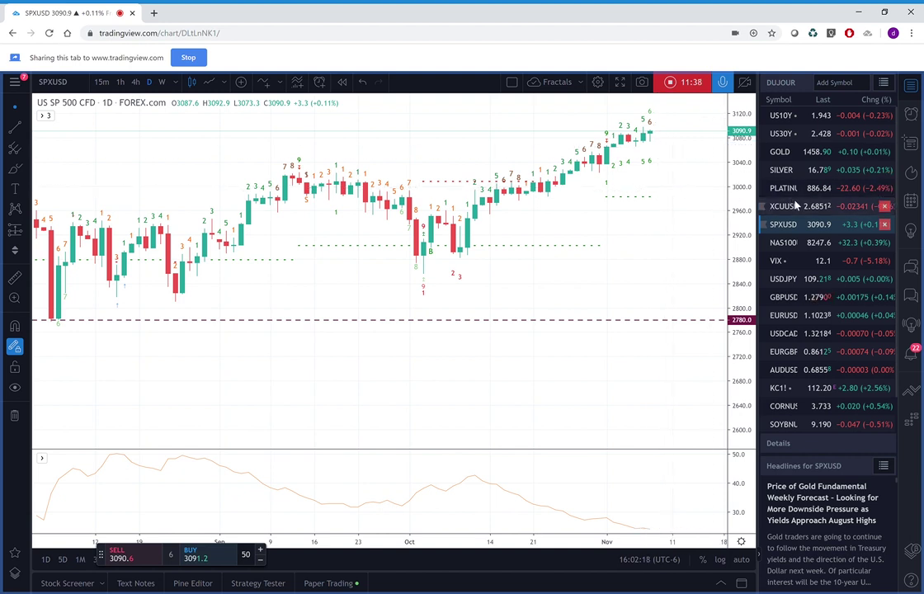
Step: Review VIX on daily and weekly candles, then load the weekly USDJPY chart
left_click(778, 262)
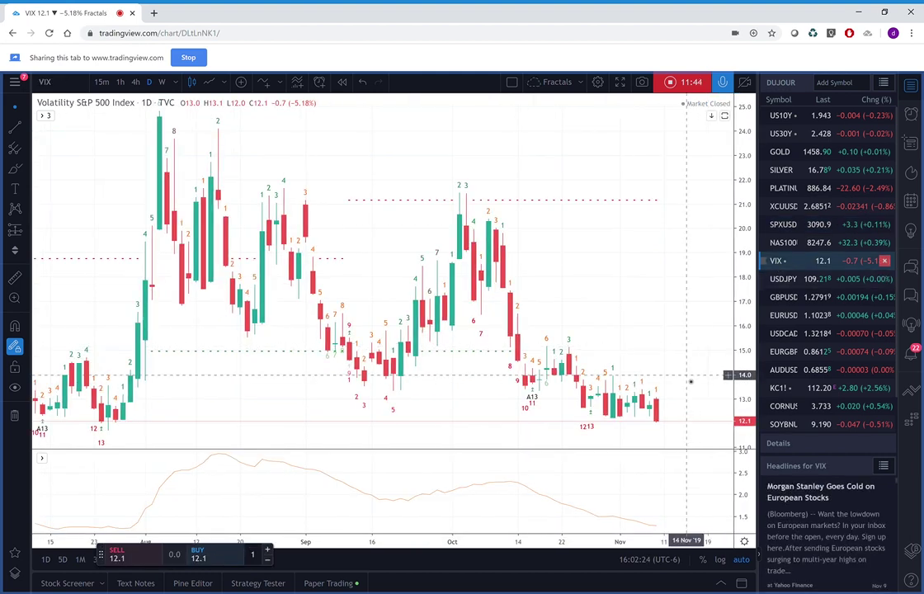
left_click(163, 82)
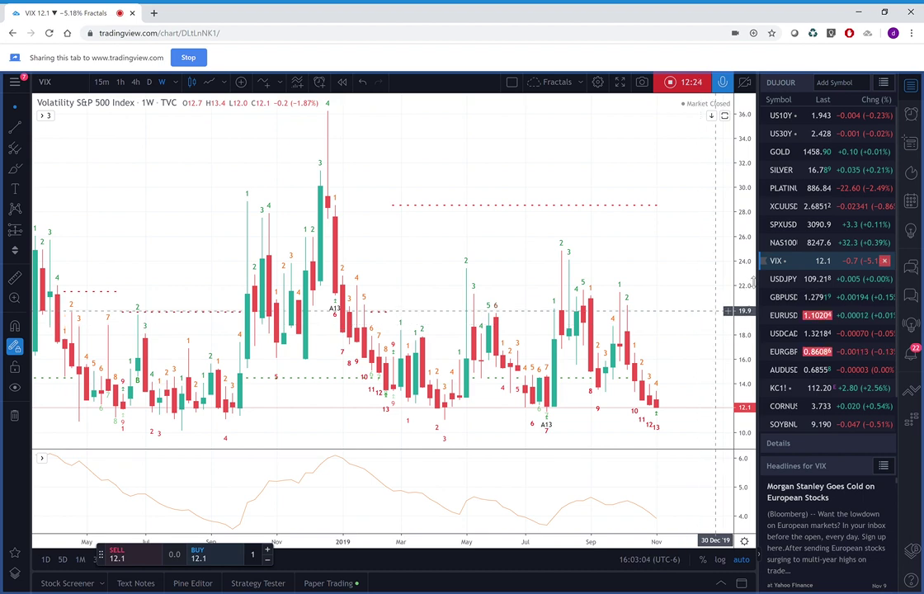
left_click(787, 282)
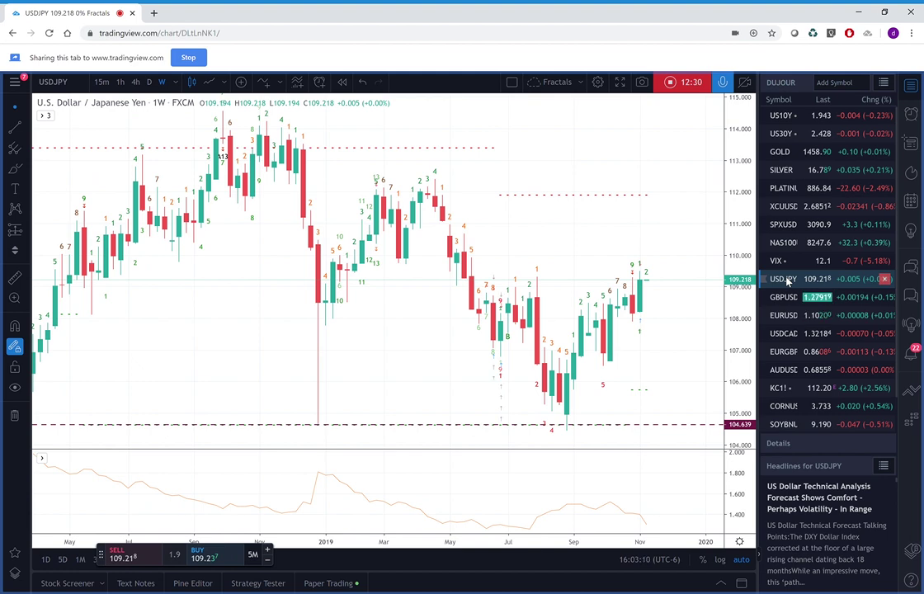
Step: Load the weekly GBPUSD chart, closing at 1.27919, from the watchlist
left_click(784, 302)
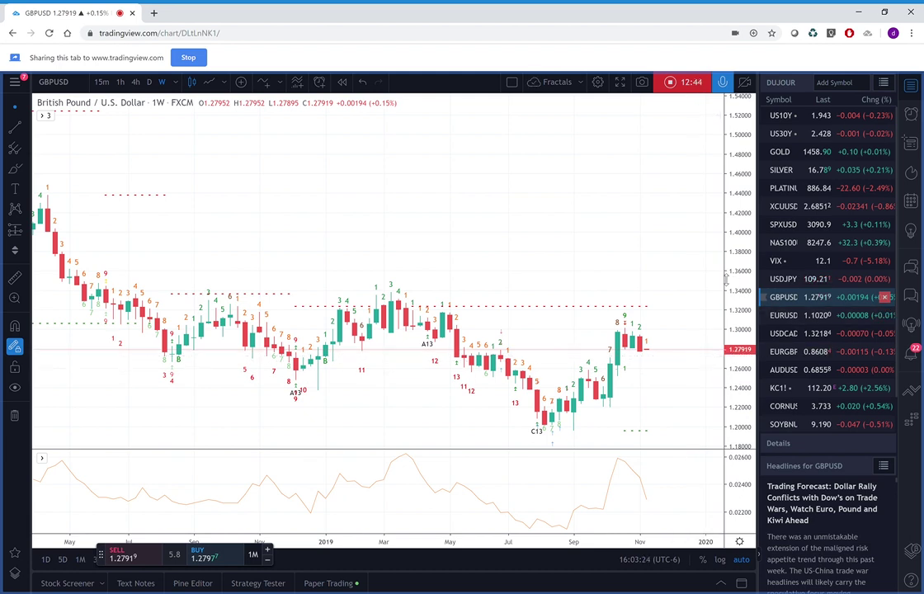
Step: Open the weekly EURUSD chart, showing its descending trendline and dotted levels near 1.16 and 1.145
left_click(782, 316)
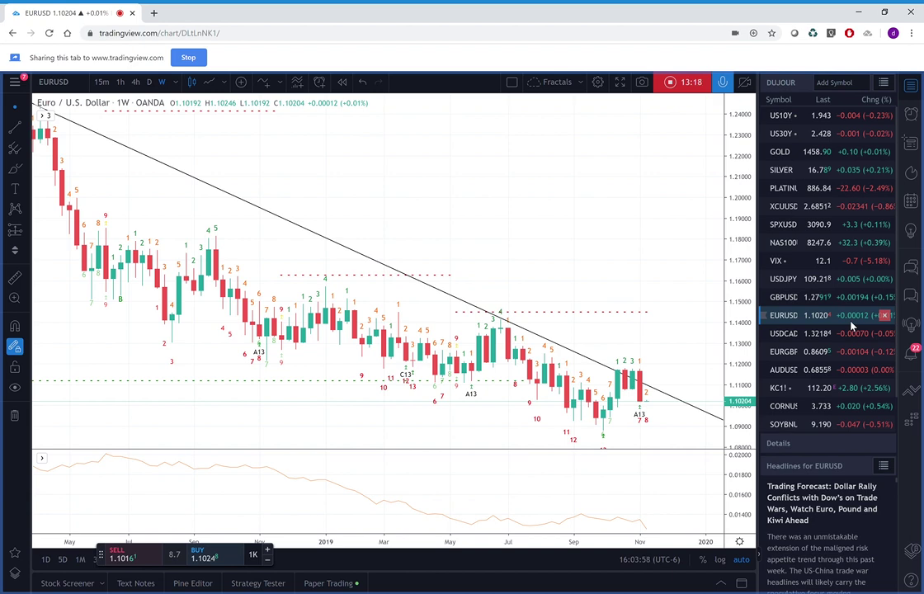
Step: Open the weekly AUDUSD chart with its dashed level at 0.66710
left_click(782, 374)
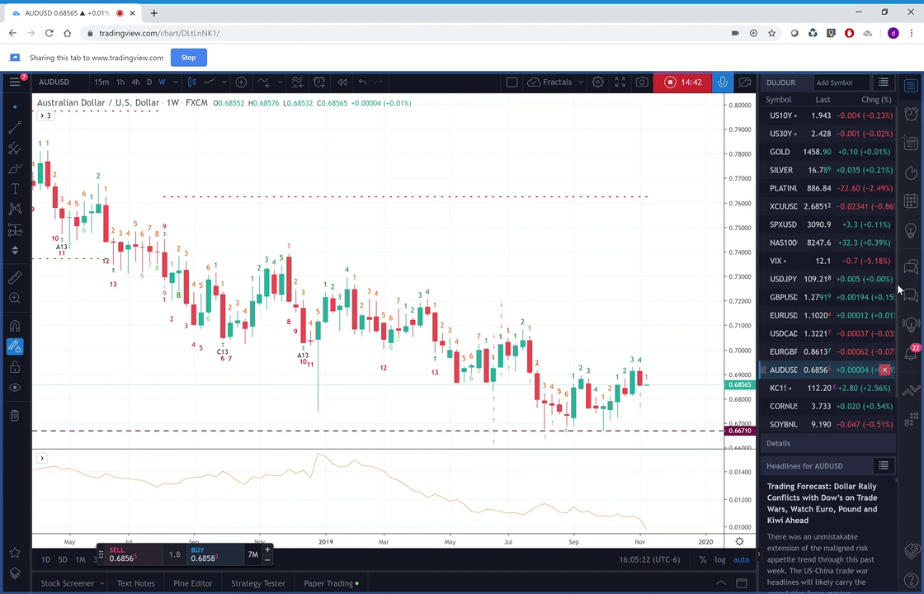
scroll(898, 301, "down", 2)
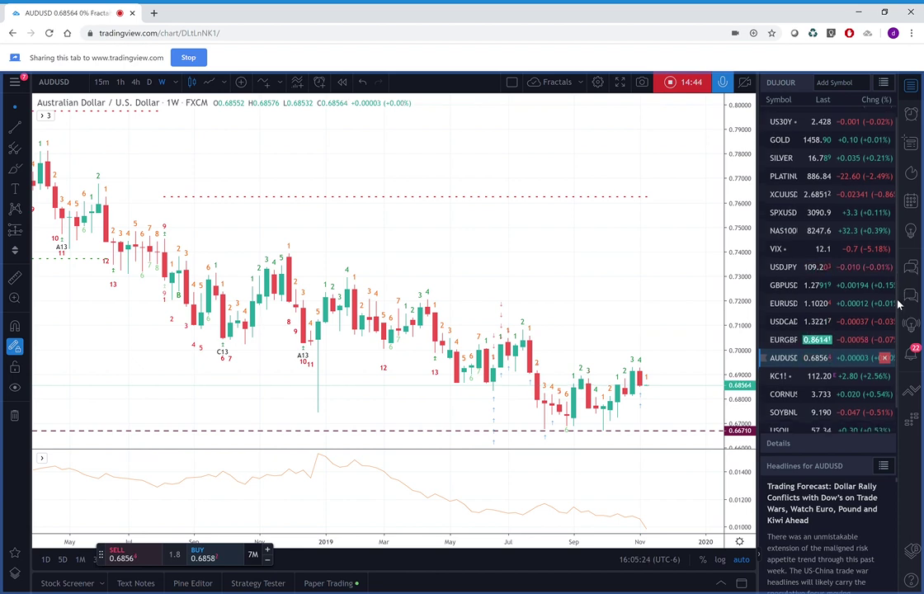